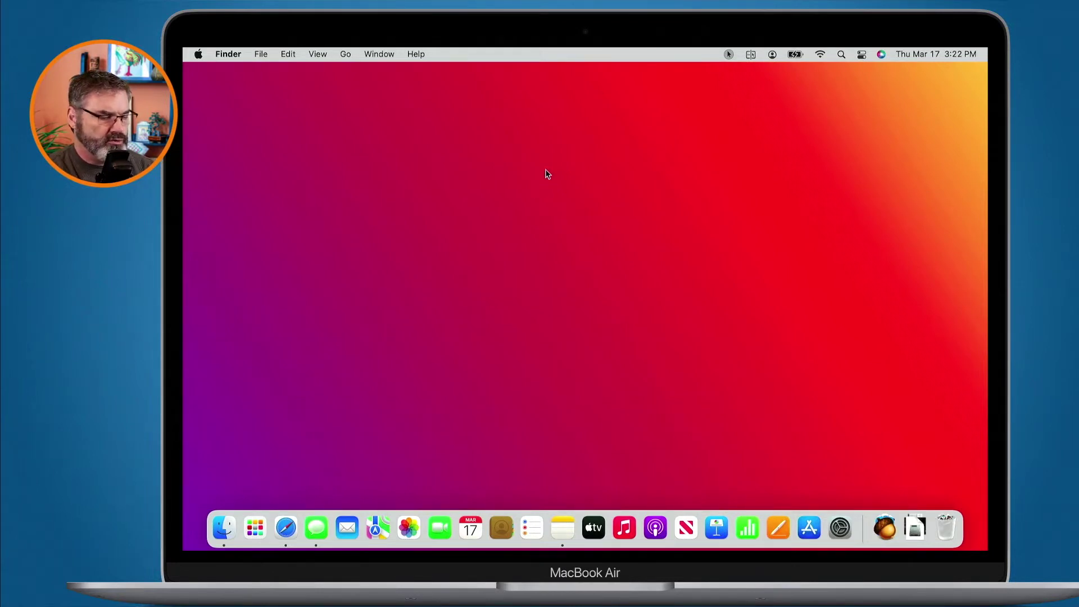
Launch Safari and open its Preferences on the Passwords pane.
{"action": "left_click", "coordinate": [285, 528]}
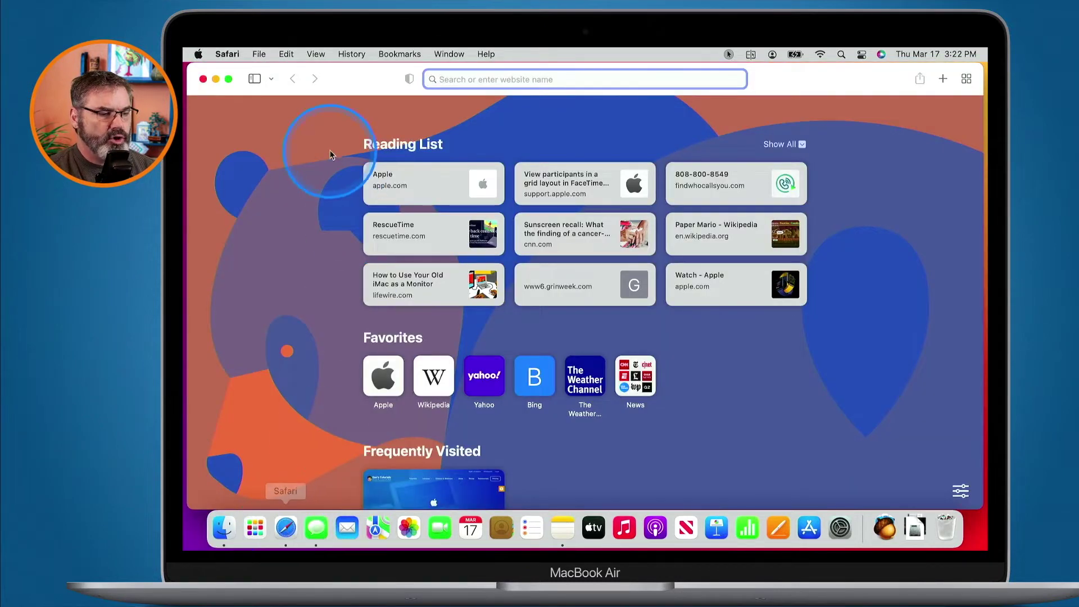
{"action": "left_click", "coordinate": [225, 53]}
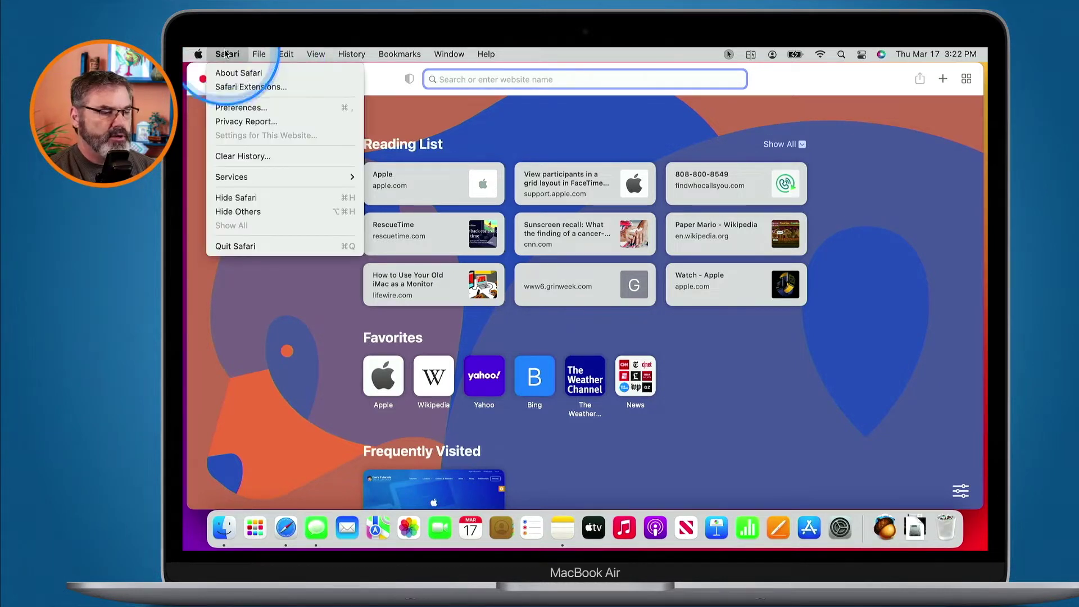
{"action": "left_click", "coordinate": [236, 108]}
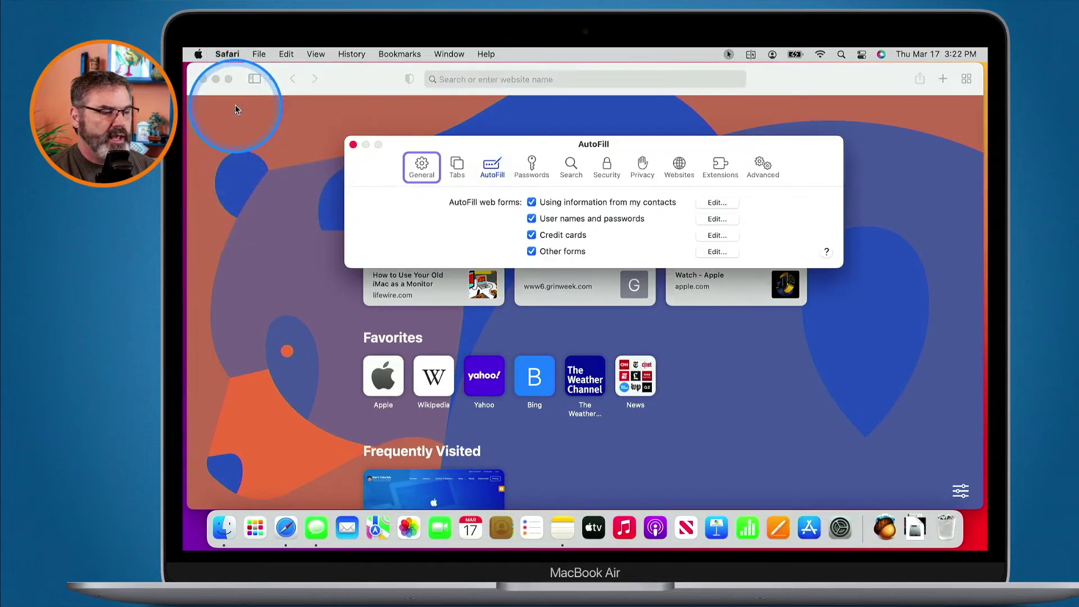
{"action": "left_click", "coordinate": [530, 172]}
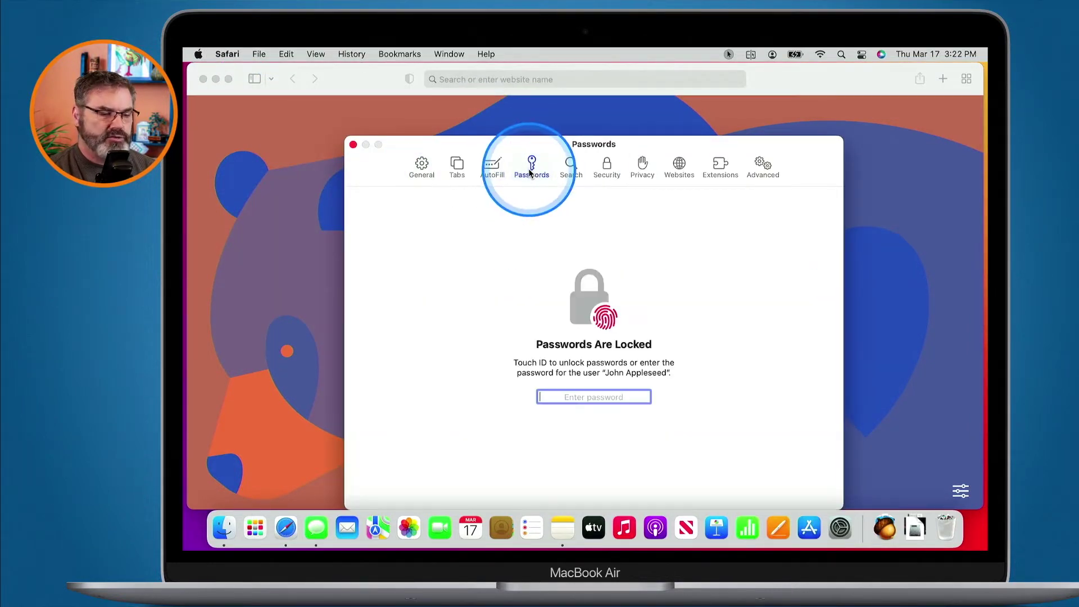
Move the Preferences window higher and unlock the saved passwords list.
{"action": "left_click_drag", "start_coordinate": [539, 149], "coordinate": [535, 104]}
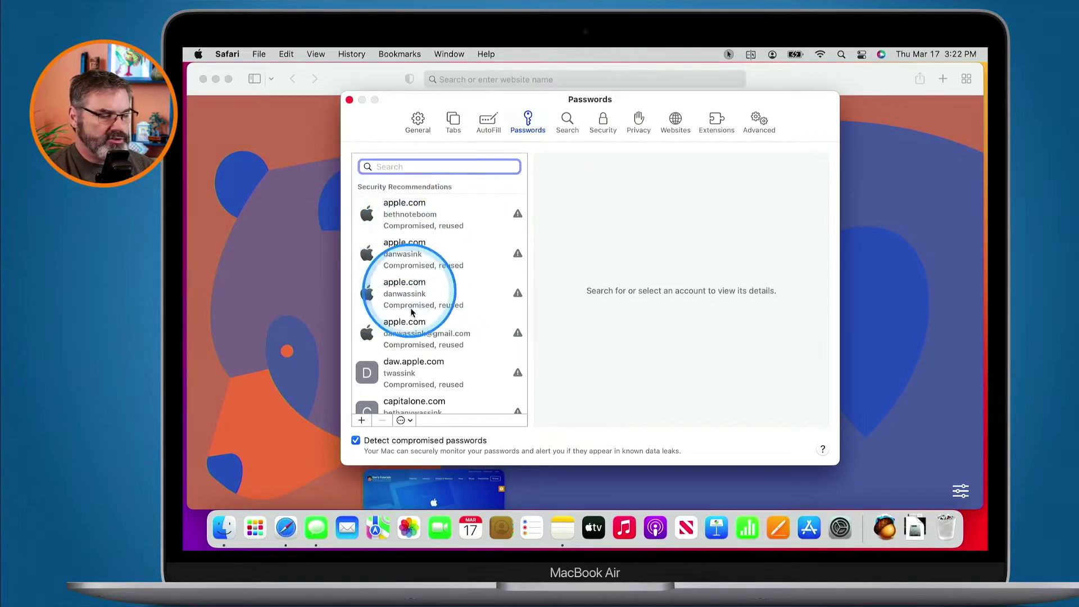
Add a saved password for website demo.com with user name 'username' and a demo password.
{"action": "left_click", "coordinate": [361, 420]}
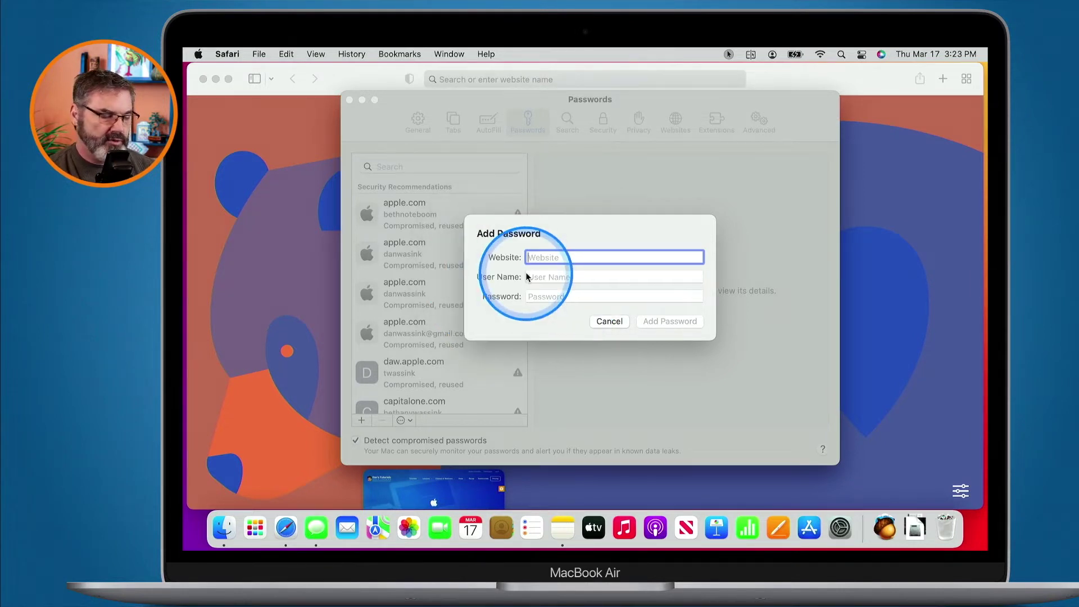
{"action": "type", "text": "demo"}
{"action": "key", "text": "Tab"}
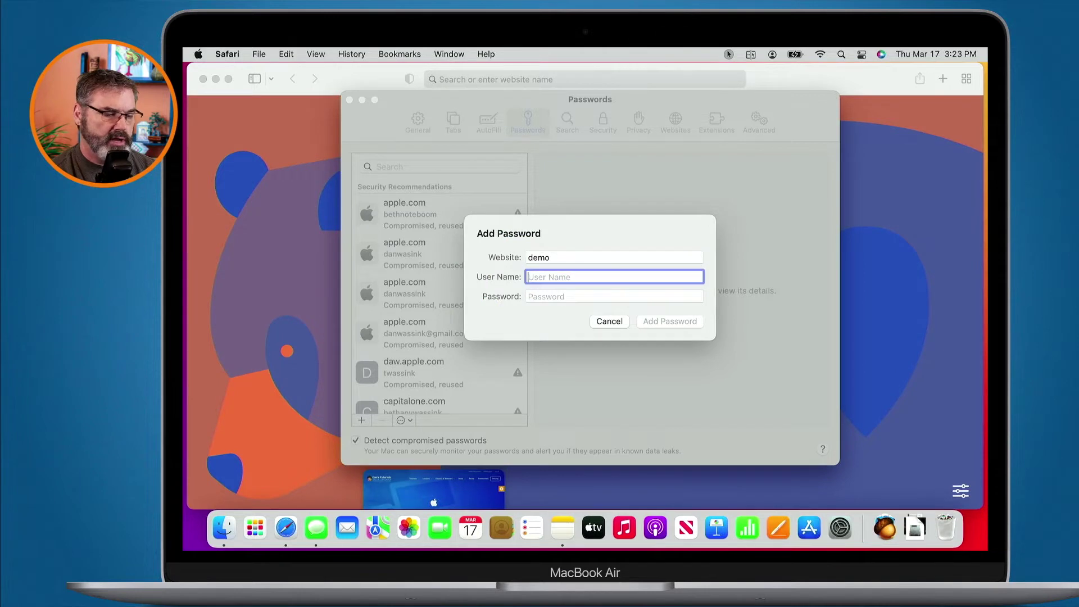
{"action": "type", "text": "username"}
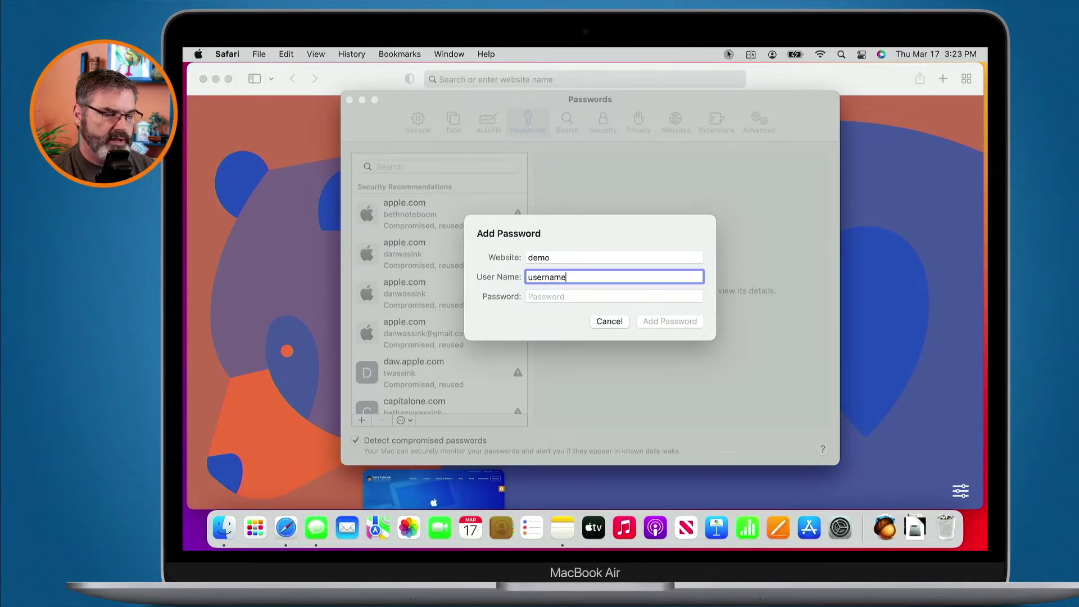
{"action": "key", "text": "Tab"}
{"action": "type", "text": "password"}
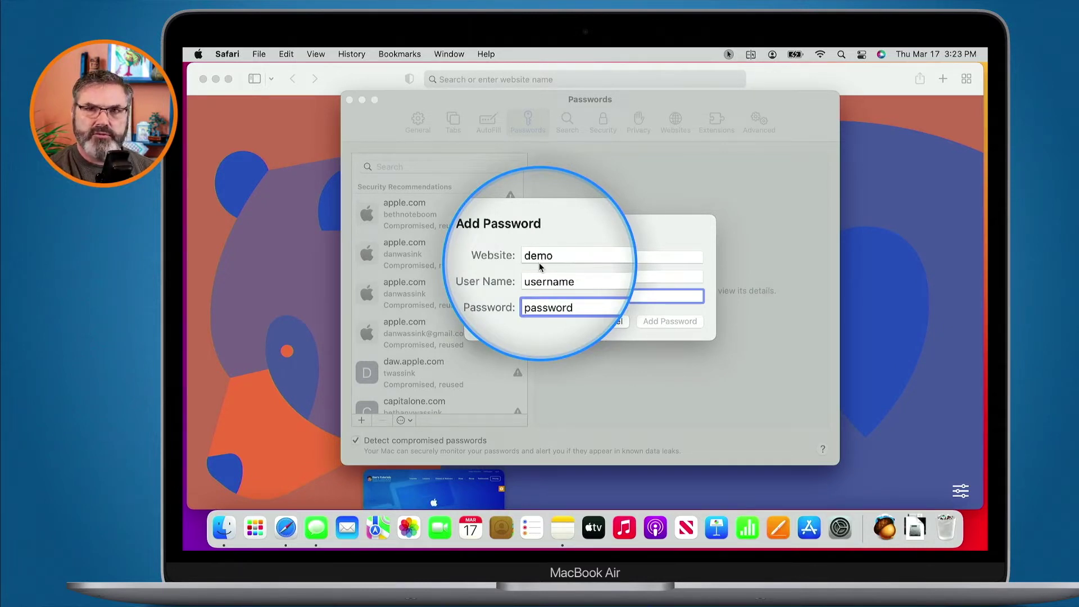
{"action": "left_click", "coordinate": [557, 257]}
{"action": "type", "text": "demo"}
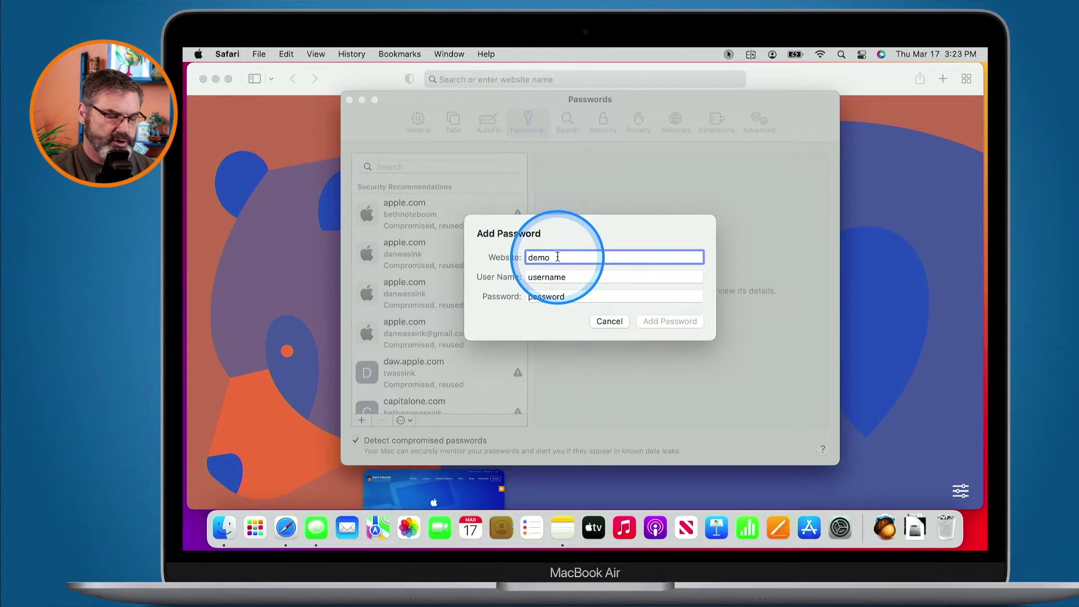
{"action": "type", "text": ".com"}
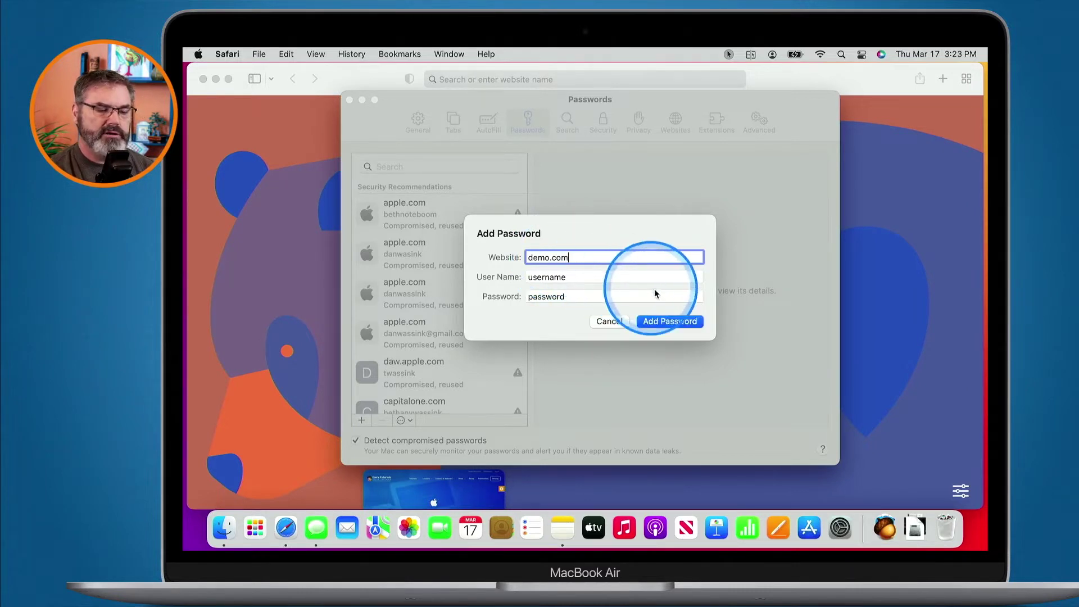
{"action": "left_click", "coordinate": [676, 320]}
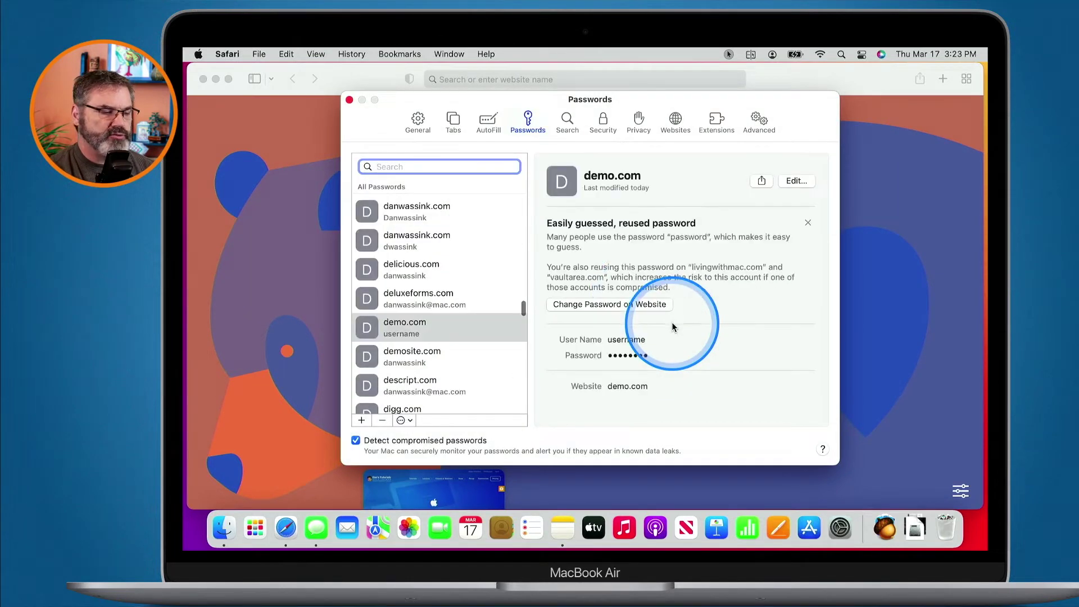
Search the saved passwords for 'demo' and reveal the demo.com entry's password.
{"action": "type", "text": "demo"}
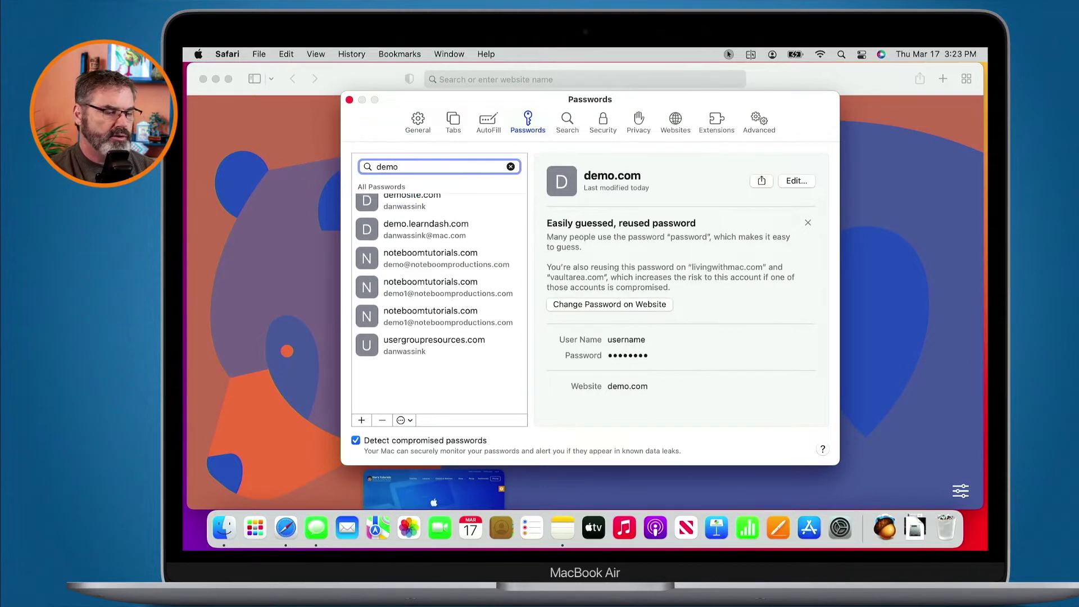
{"action": "scroll", "coordinate": [397, 271], "scroll_direction": "up", "scroll_amount": 3}
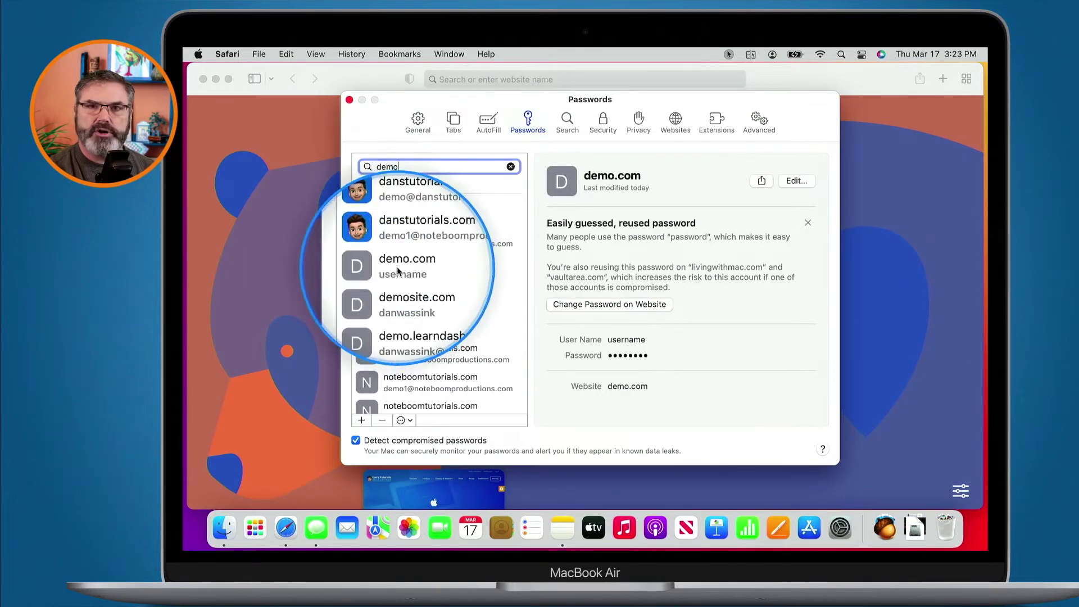
{"action": "left_click", "coordinate": [397, 270]}
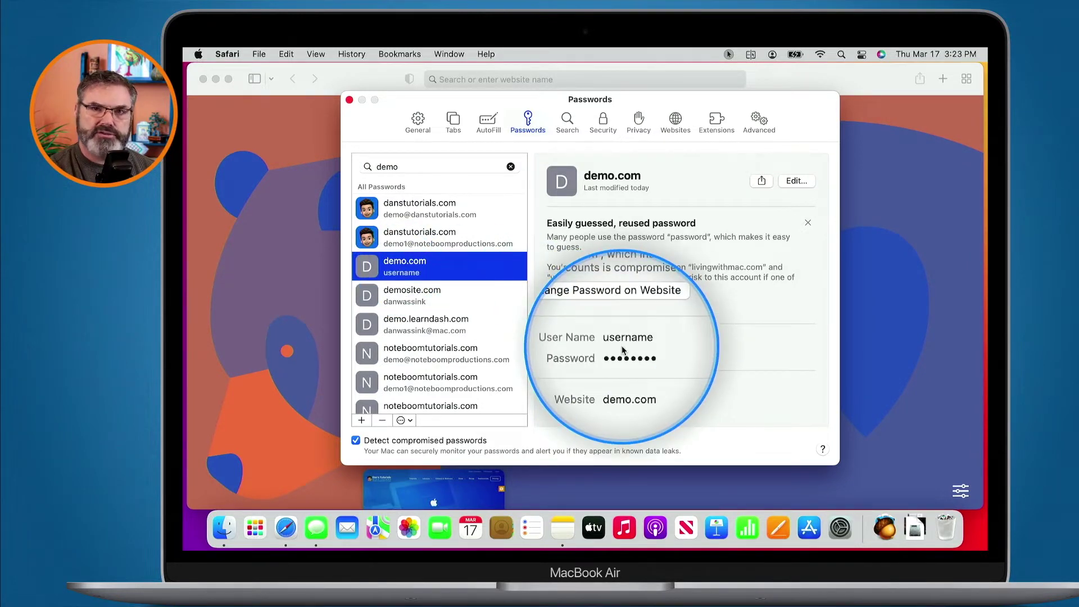
{"action": "mouse_move", "coordinate": [627, 358]}
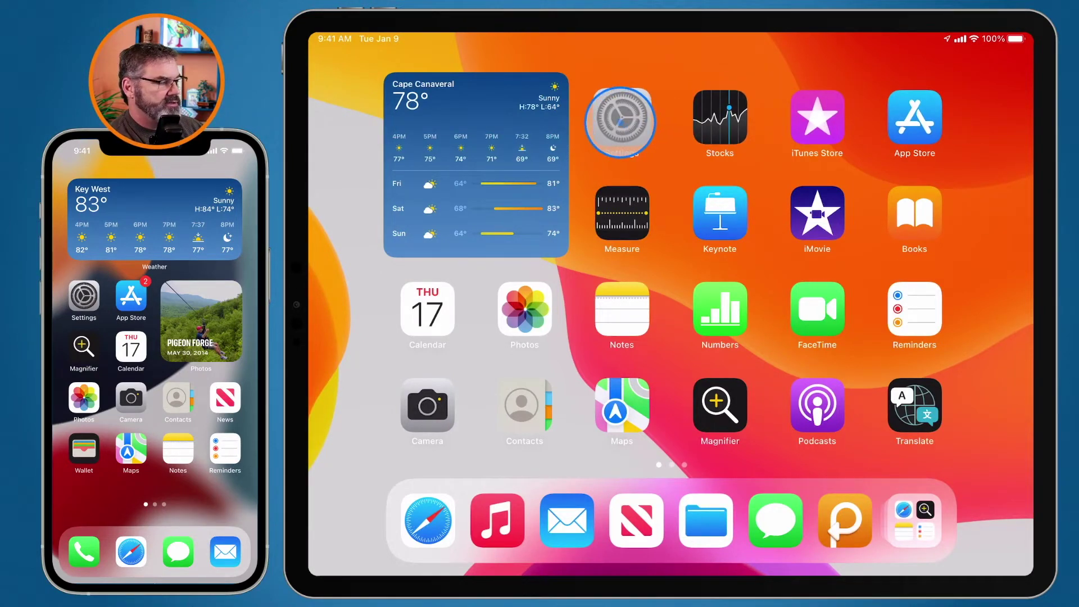
On the iPad, go to Settings > Passwords and start a new blank password entry.
{"action": "left_click", "coordinate": [620, 122]}
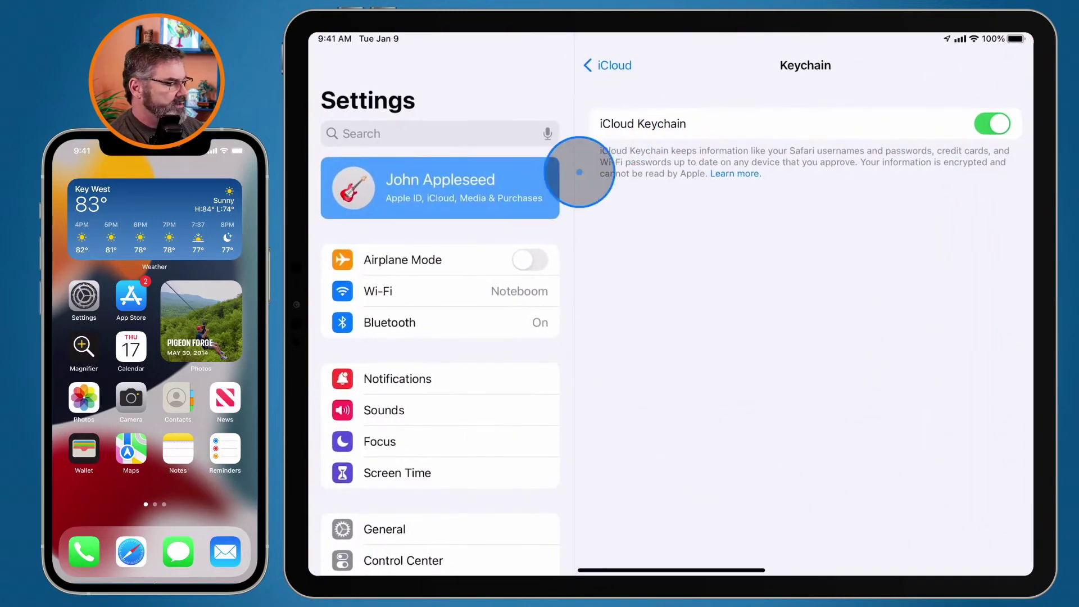
{"action": "scroll", "coordinate": [409, 385], "scroll_direction": "down", "scroll_amount": 8}
{"action": "scroll", "coordinate": [406, 386], "scroll_direction": "down", "scroll_amount": 3}
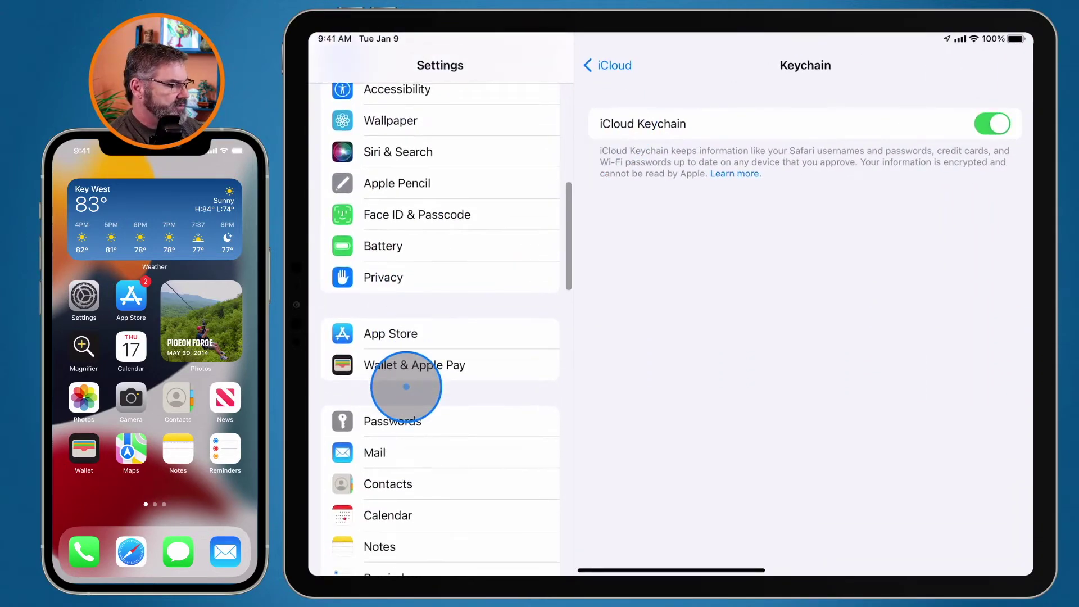
{"action": "left_click", "coordinate": [388, 419]}
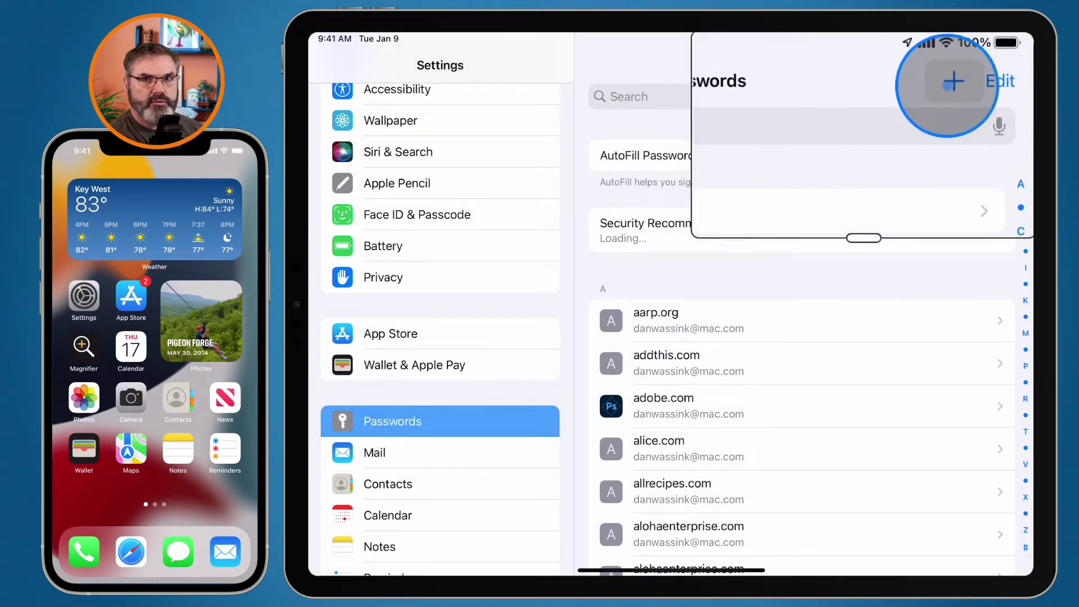
{"action": "left_click", "coordinate": [978, 65]}
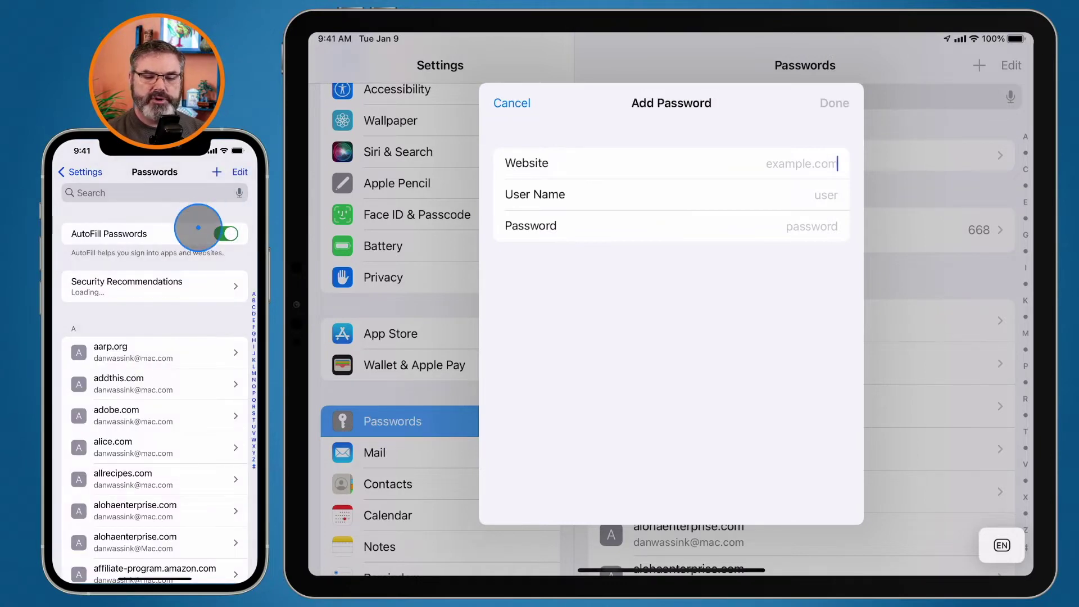
{"action": "left_click", "coordinate": [216, 173]}
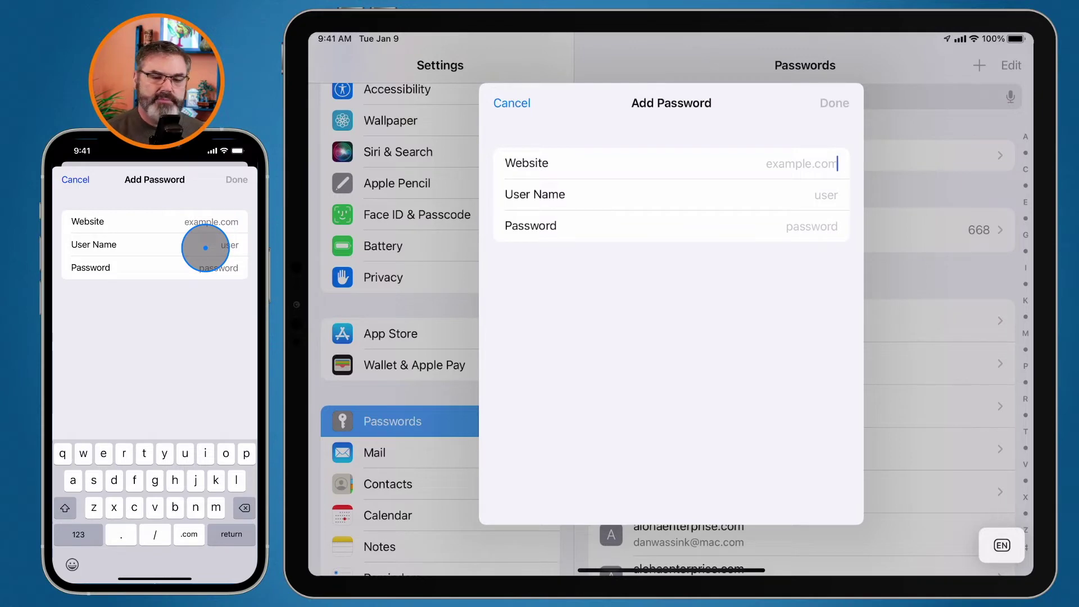
{"action": "left_click", "coordinate": [75, 181]}
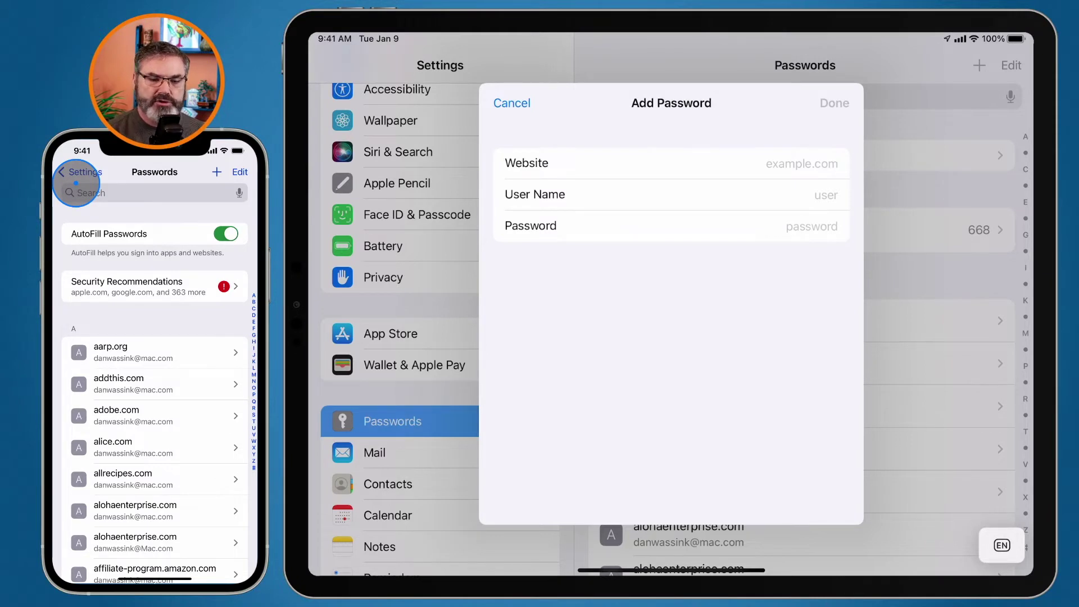
On the iPhone, search passwords for 'demo' and put the demosite.com entry into edit mode.
{"action": "left_click", "coordinate": [88, 191]}
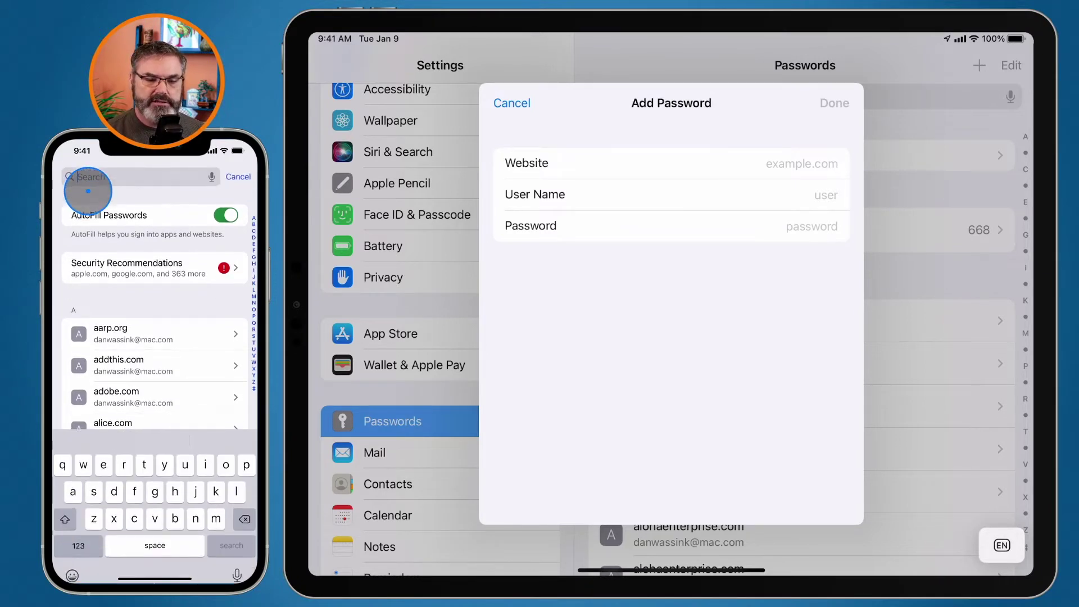
{"action": "type", "text": "de"}
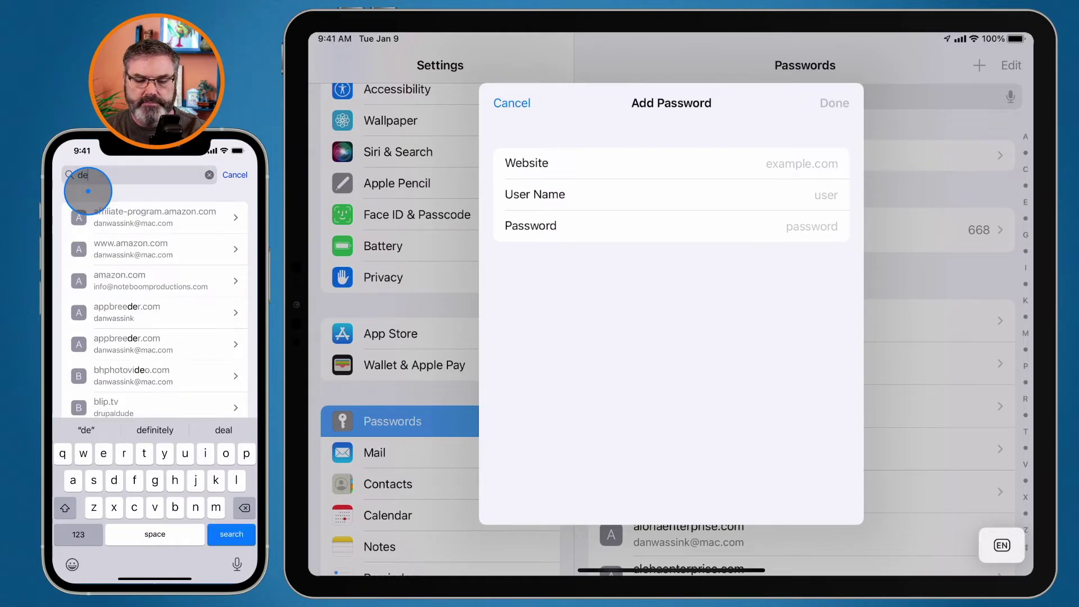
{"action": "type", "text": "mo"}
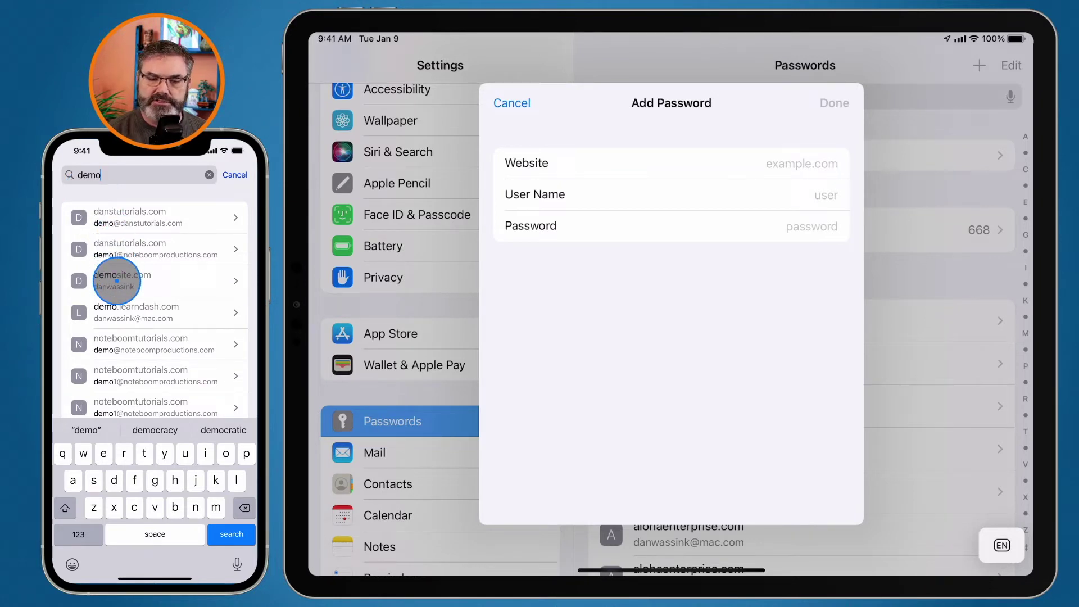
{"action": "left_click", "coordinate": [116, 280]}
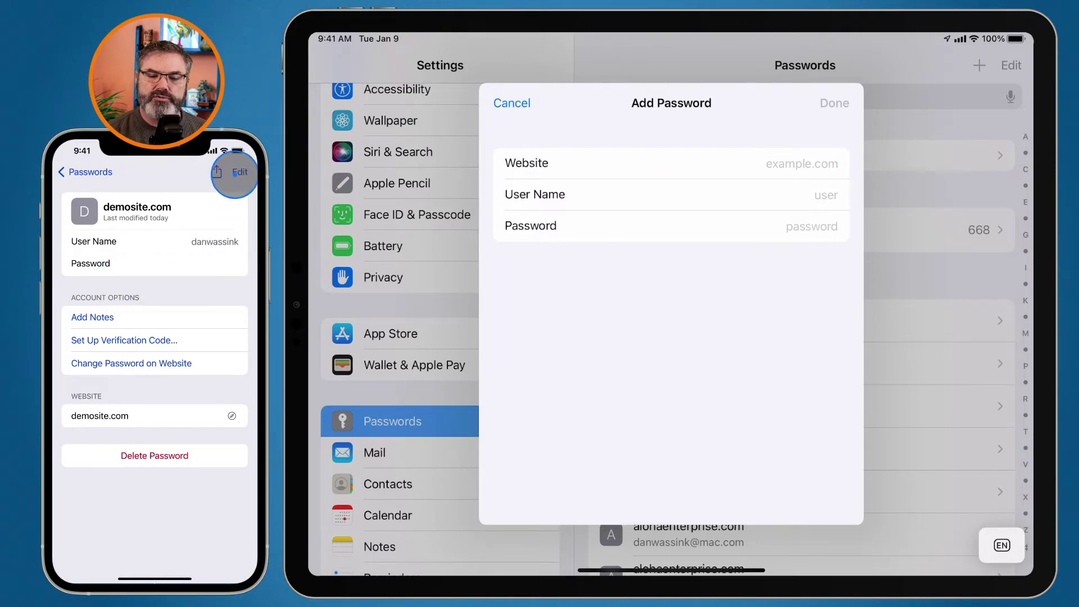
{"action": "left_click", "coordinate": [235, 173]}
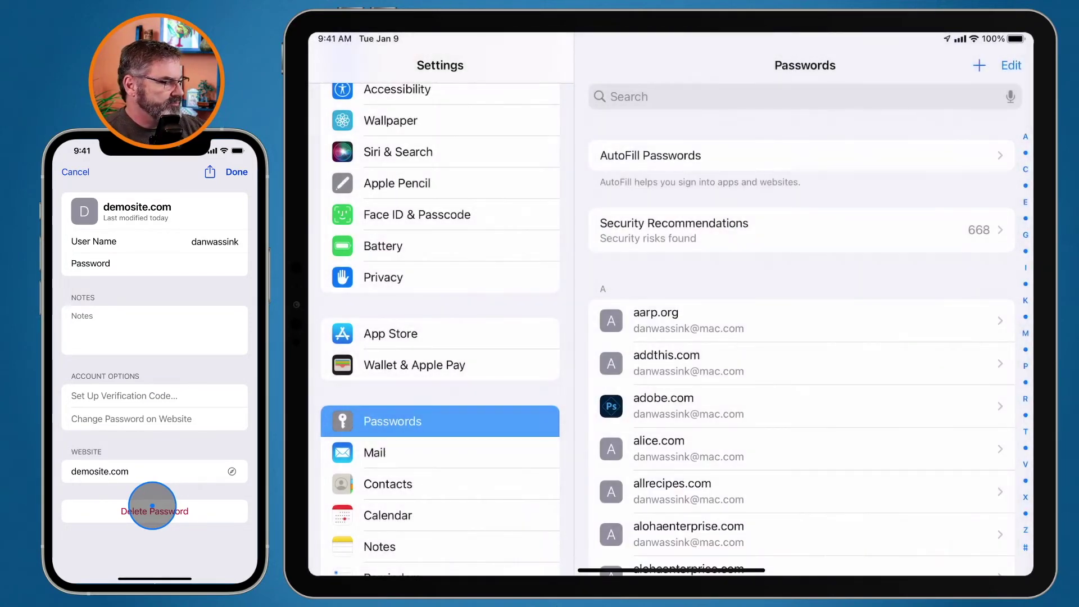
On the iPad, search passwords for 'demo' and put the demosite.com entry into edit mode.
{"action": "left_click", "coordinate": [628, 97]}
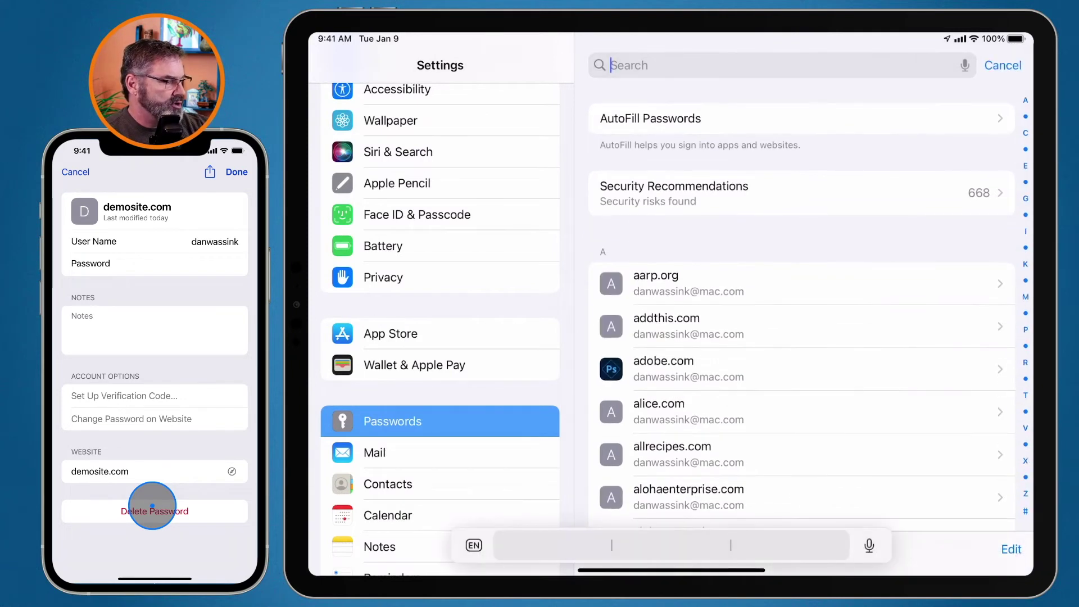
{"action": "type", "text": "demo"}
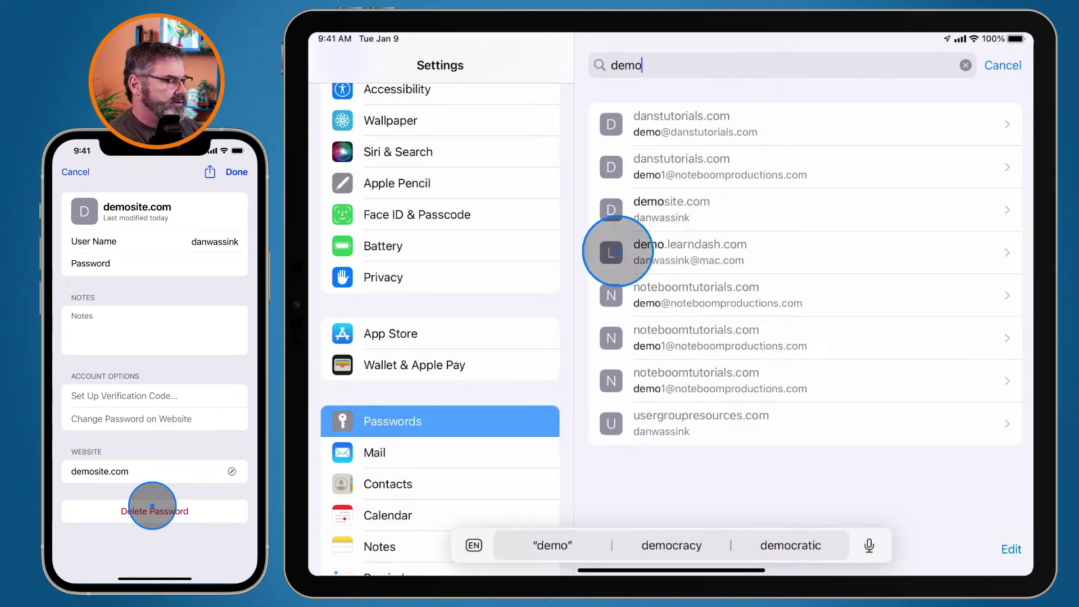
{"action": "left_click", "coordinate": [648, 212]}
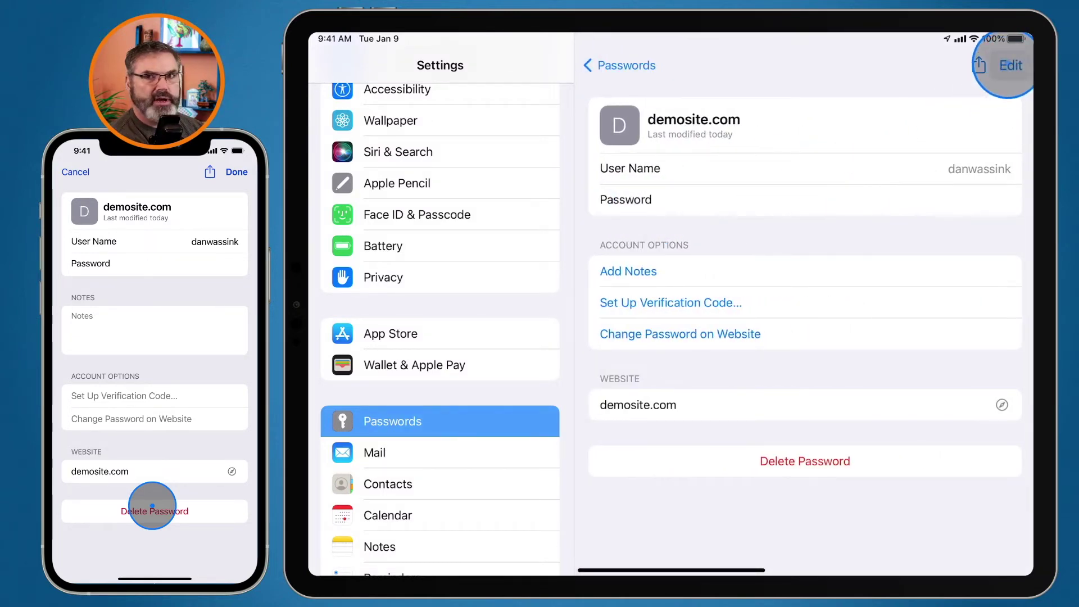
{"action": "left_click", "coordinate": [1010, 65]}
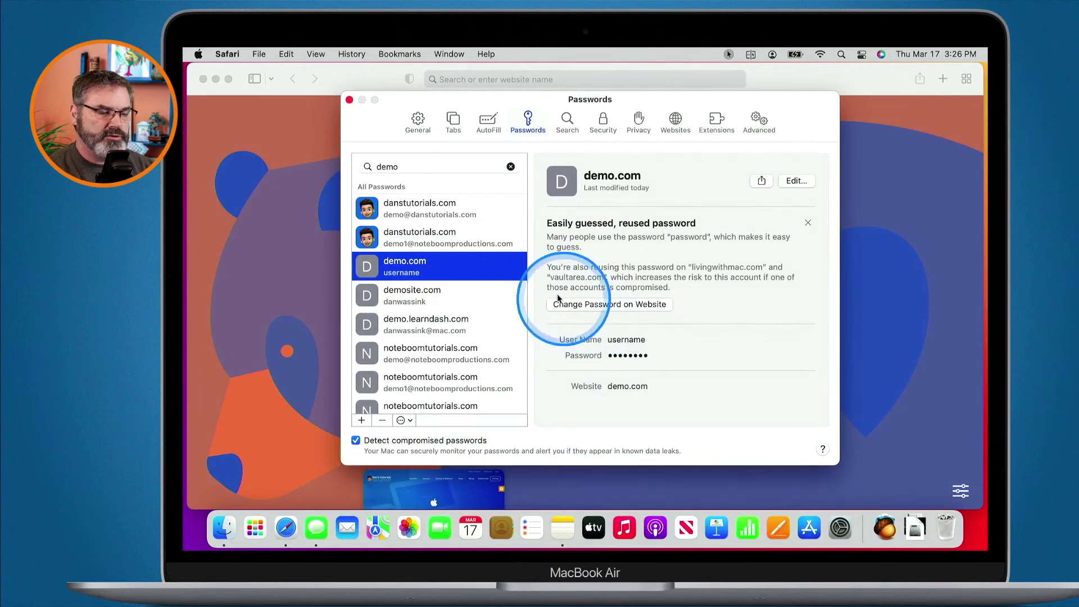
Open the demosite.com account editor in Safari and cancel without changes.
{"action": "left_click", "coordinate": [403, 296]}
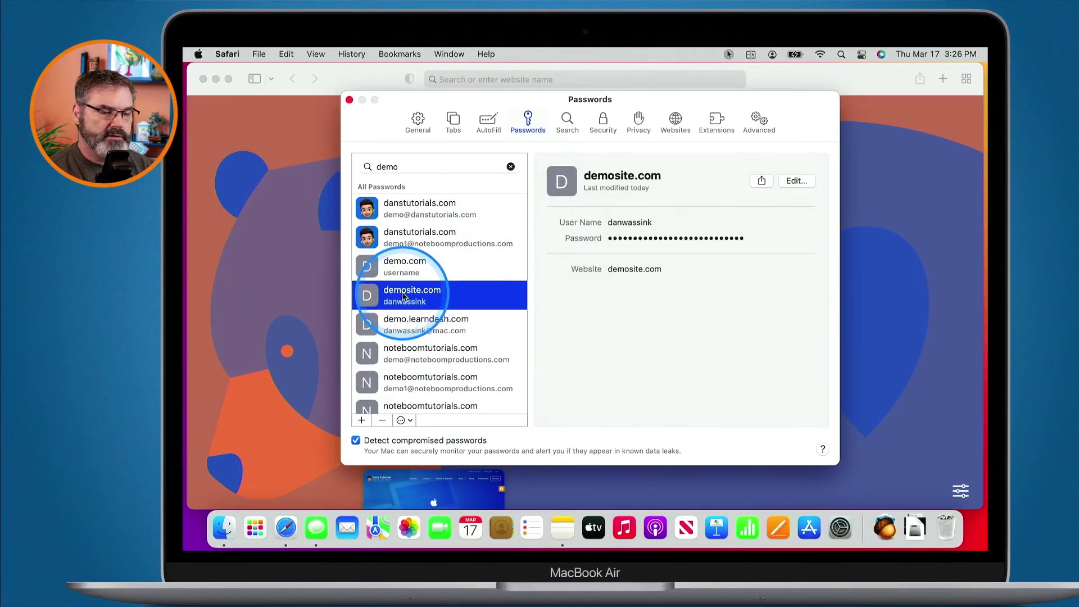
{"action": "left_click", "coordinate": [794, 183]}
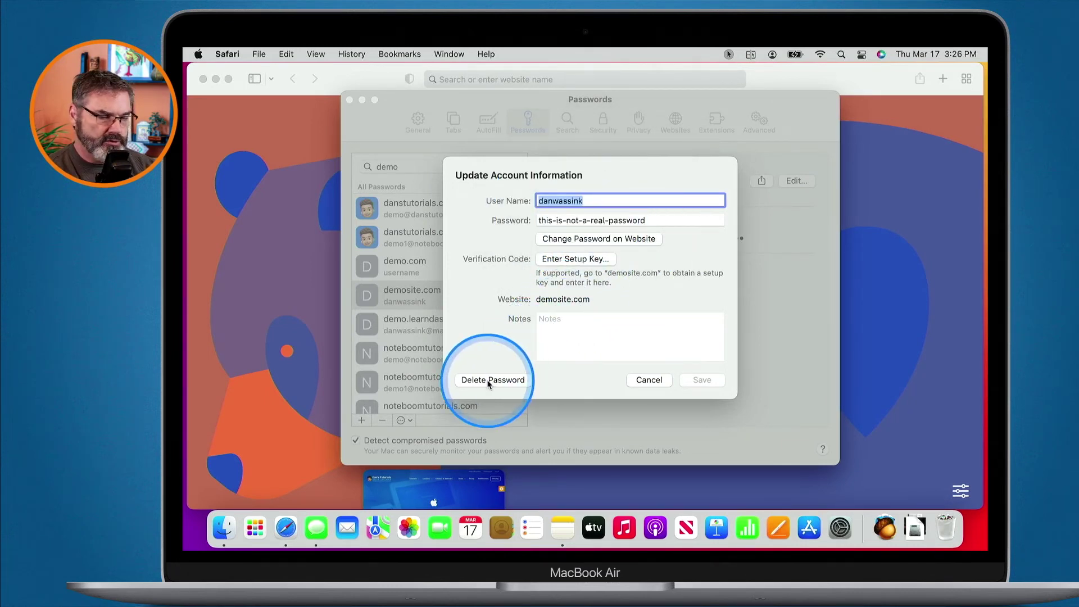
{"action": "left_click", "coordinate": [640, 380]}
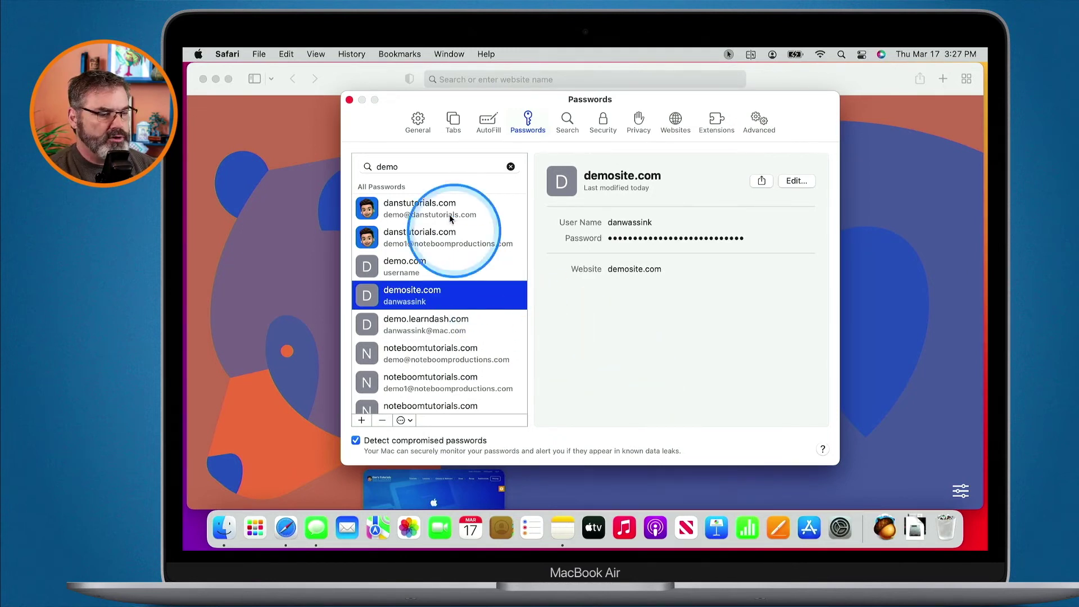
Close the Passwords and Safari windows, then open System Preferences from the Apple menu.
{"action": "left_click", "coordinate": [350, 100]}
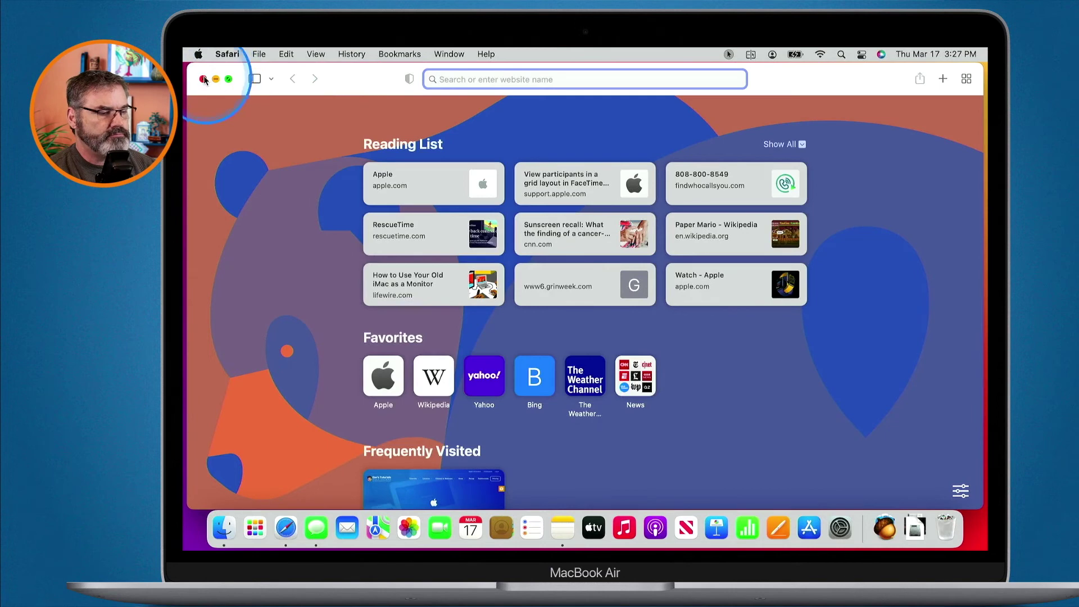
{"action": "left_click", "coordinate": [203, 78]}
{"action": "left_click", "coordinate": [198, 54]}
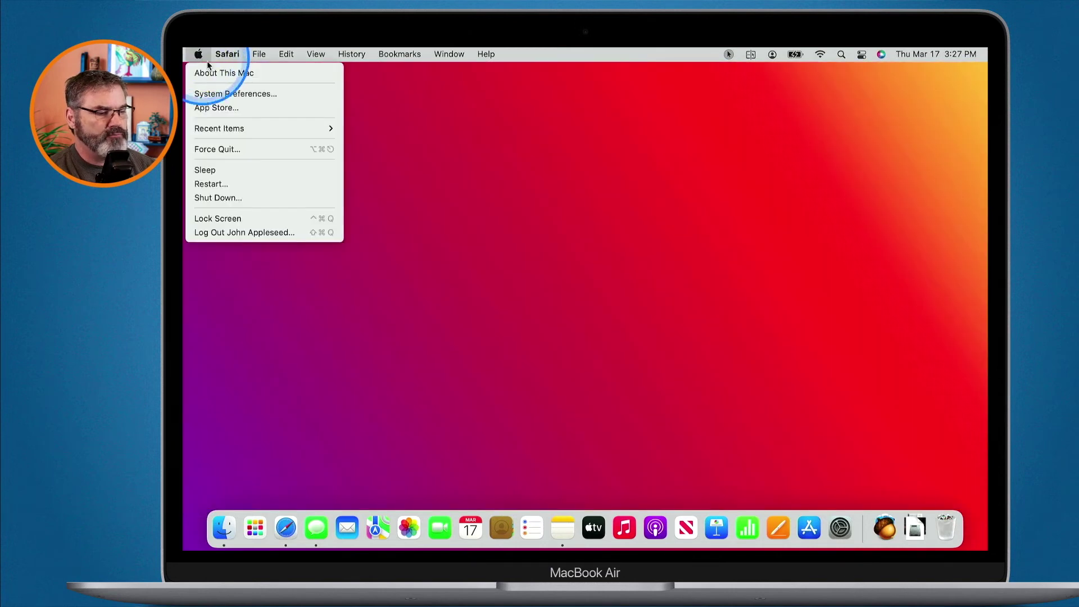
{"action": "left_click", "coordinate": [214, 95]}
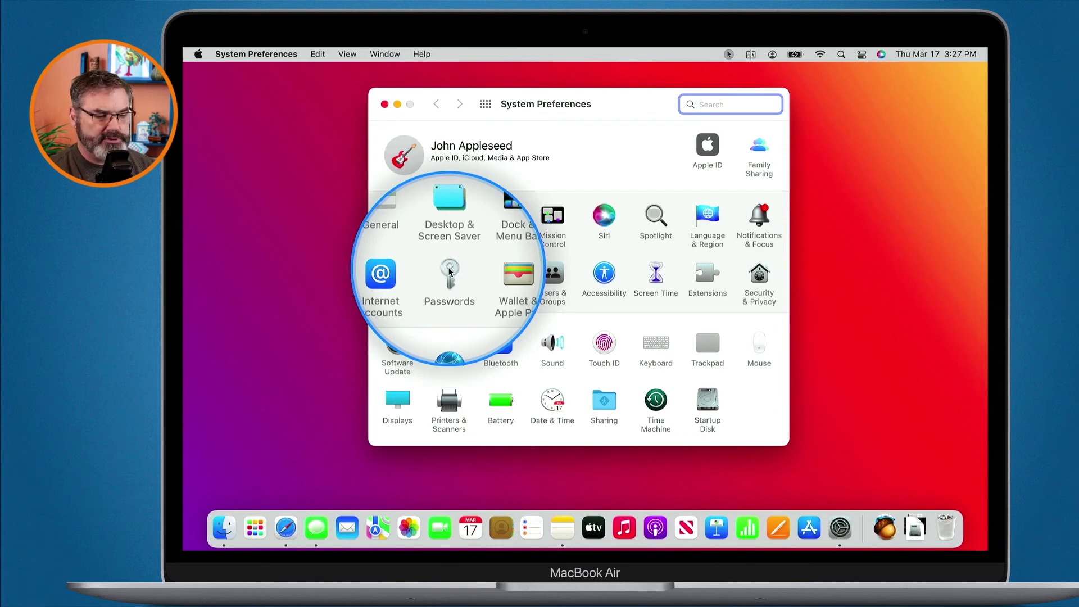
In Passwords preferences, search 'demo', copy demosite.com's password and open its account editor.
{"action": "left_click", "coordinate": [450, 272]}
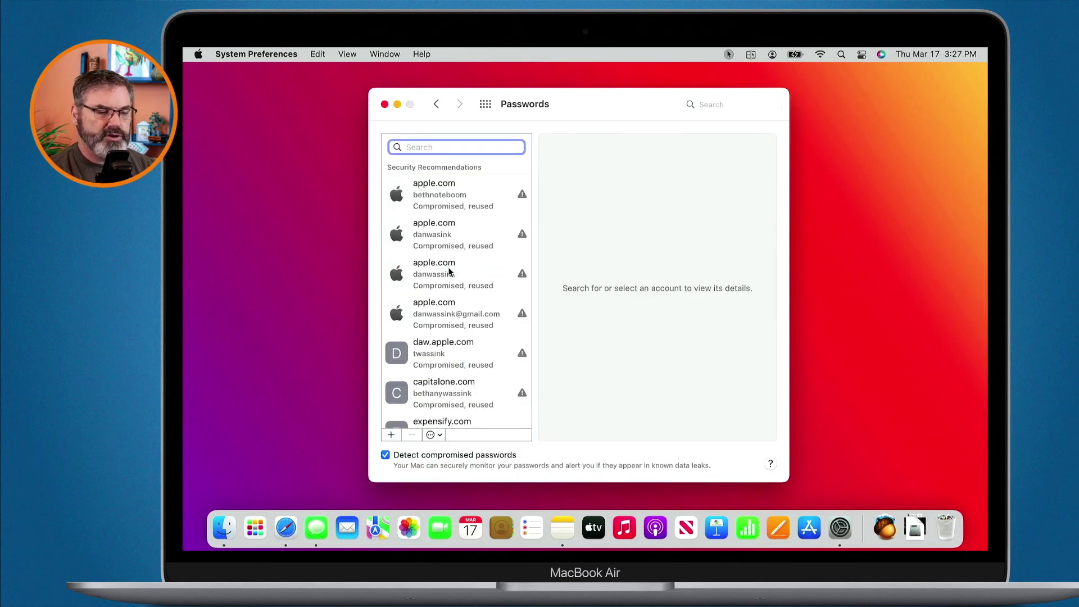
{"action": "type", "text": "demo"}
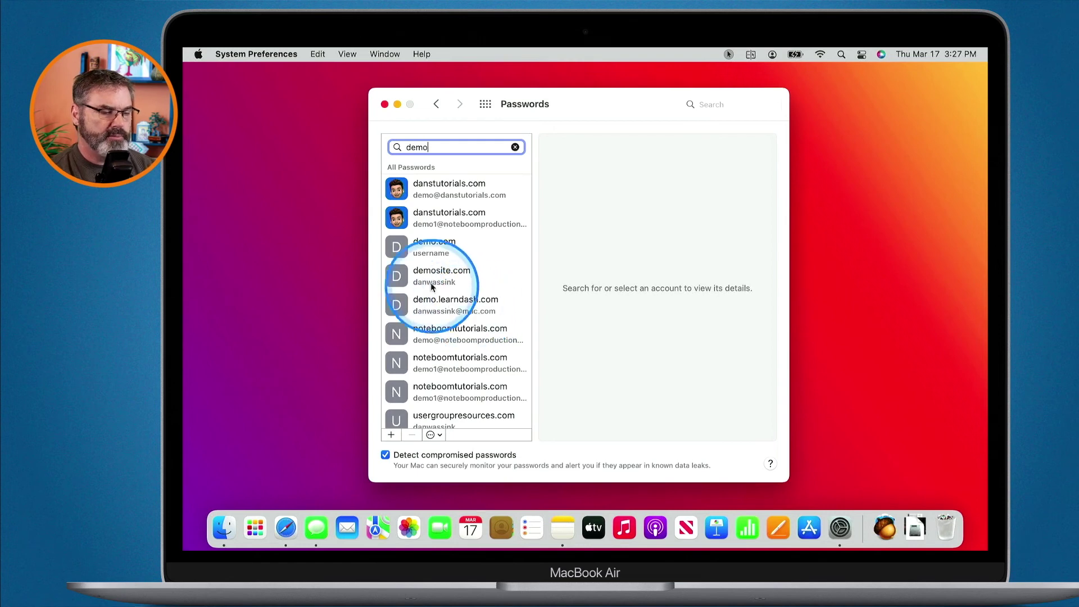
{"action": "left_click", "coordinate": [428, 280]}
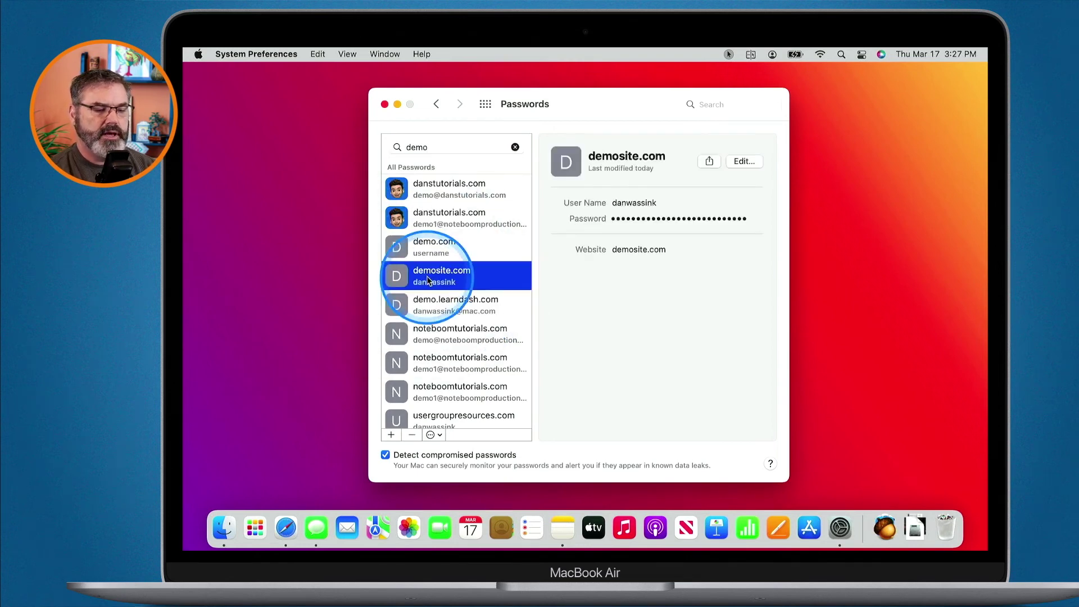
{"action": "left_click", "coordinate": [627, 223]}
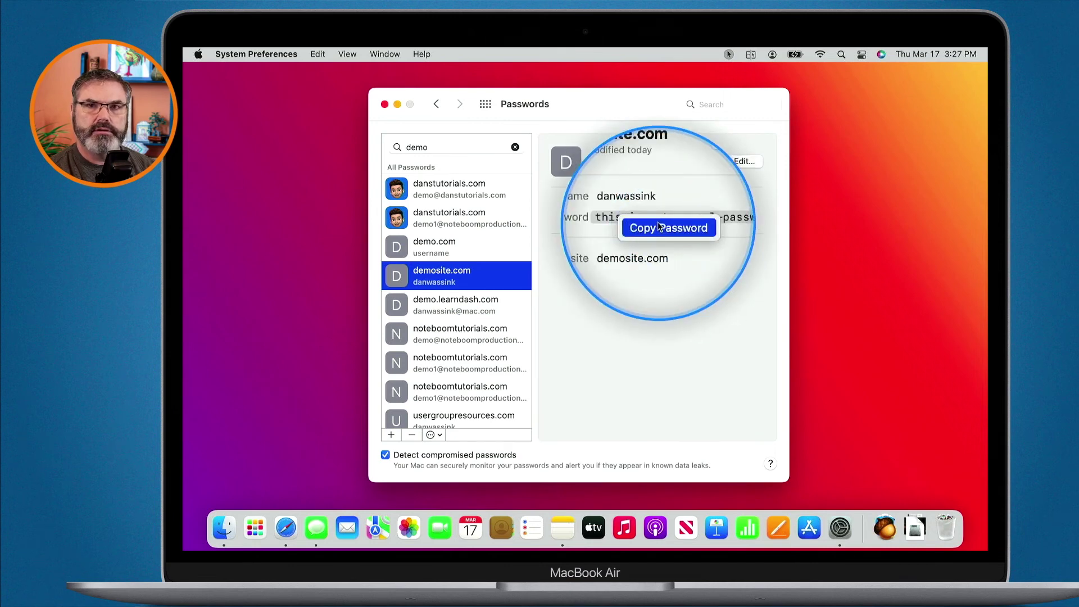
{"action": "left_click", "coordinate": [741, 165]}
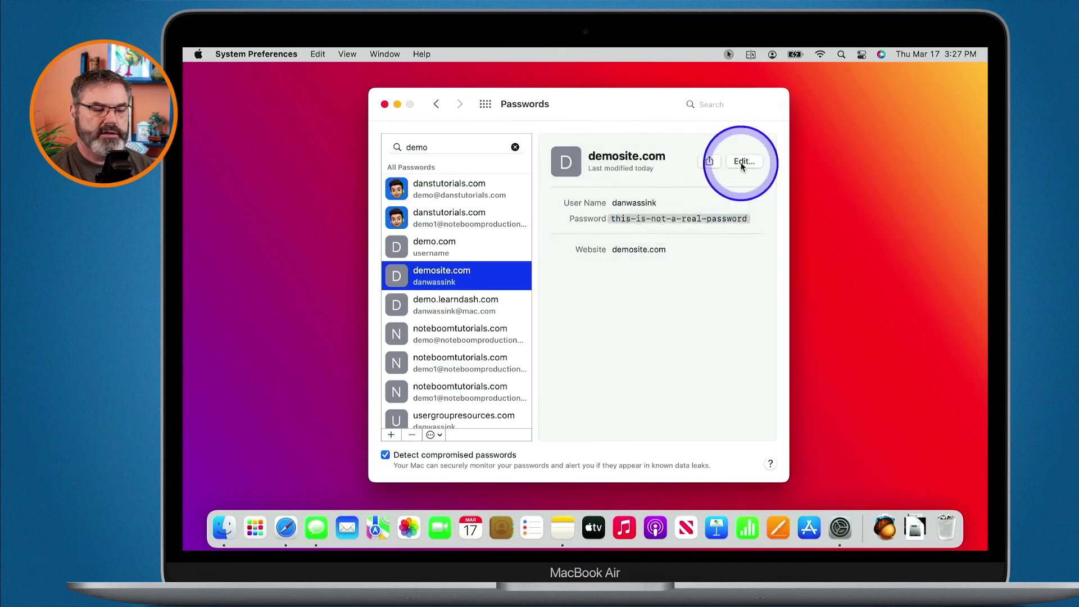
{"action": "left_click", "coordinate": [742, 163]}
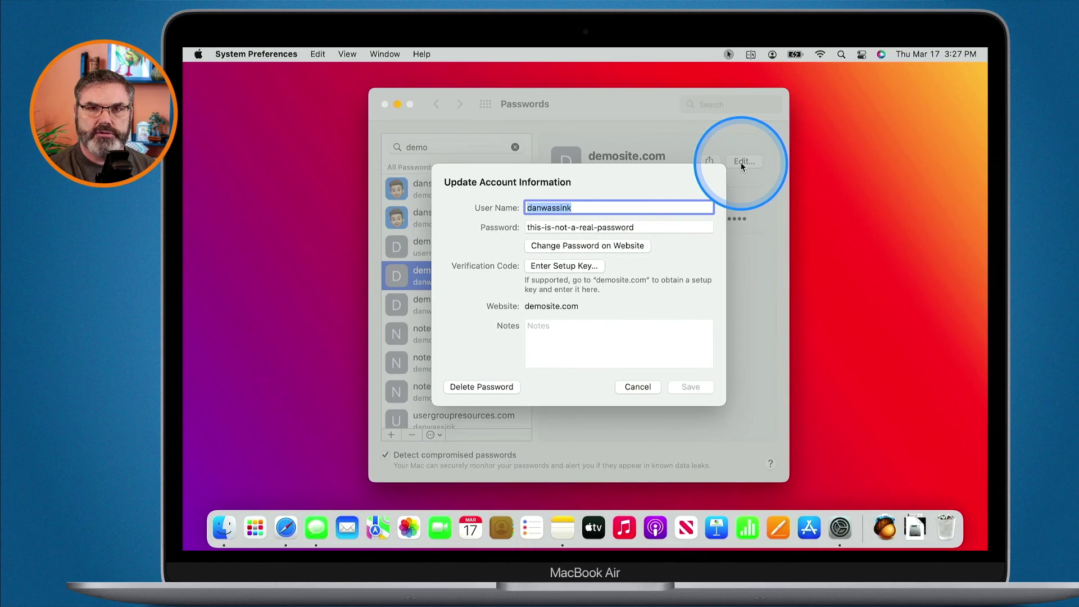